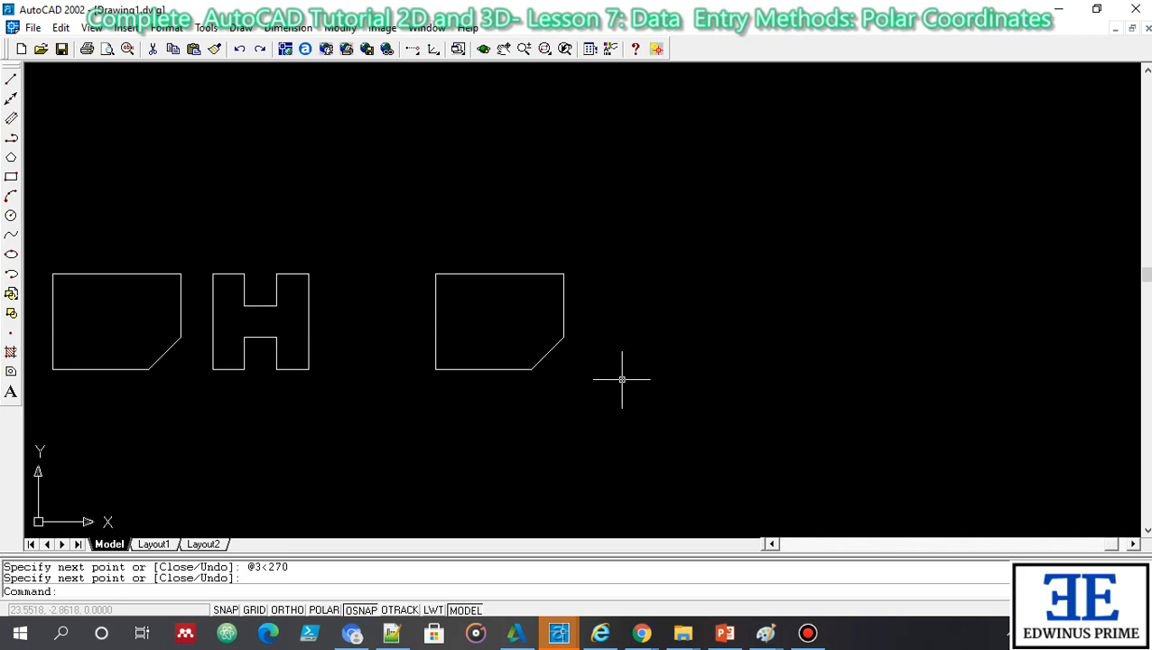
Check the P1–P5 polar coordinate example slide in PowerPoint, and start a line at 18,1 in AutoCAD.
left_click(727, 637)
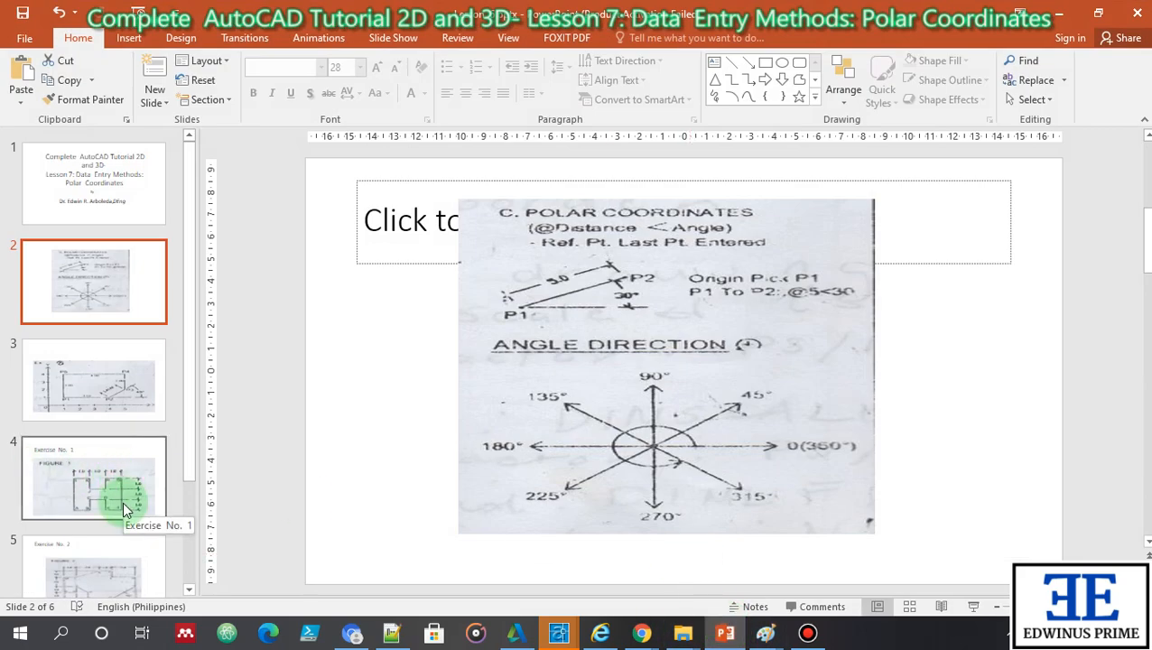
left_click(115, 487)
left_click(126, 406)
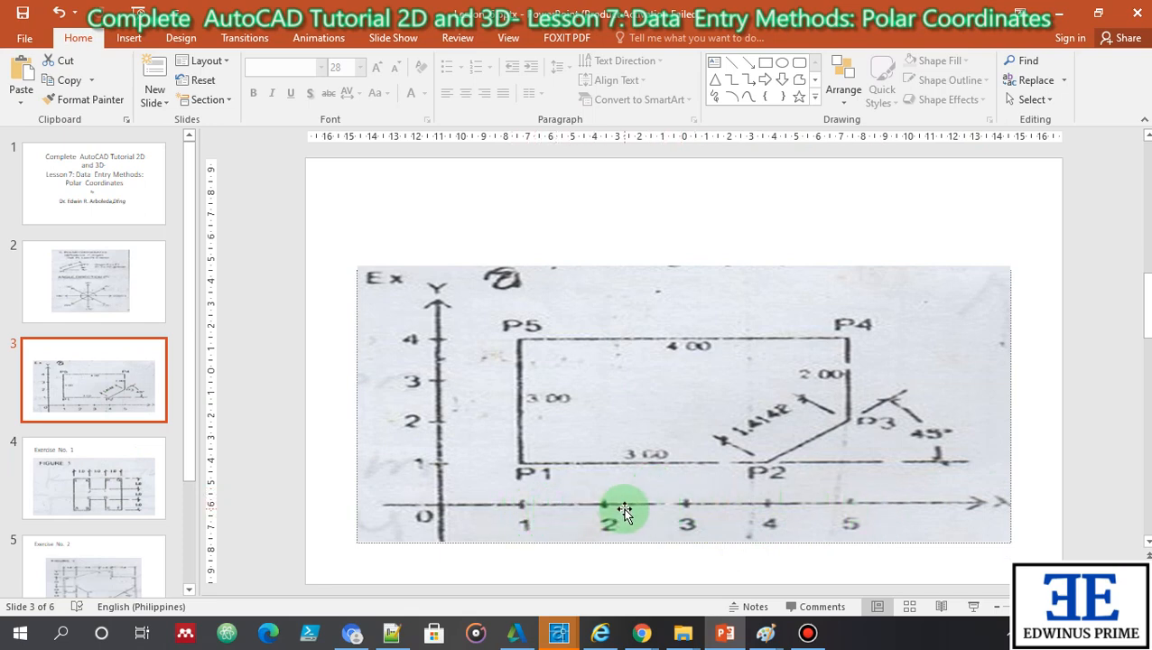
left_click(566, 636)
left_click(511, 576)
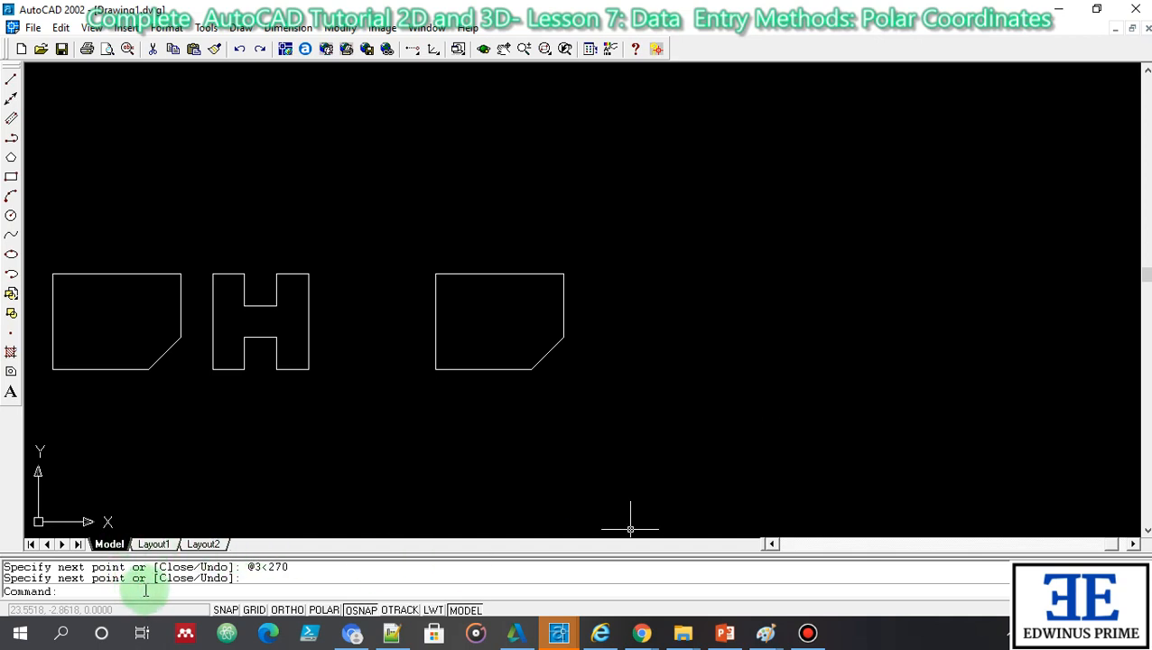
key("Return")
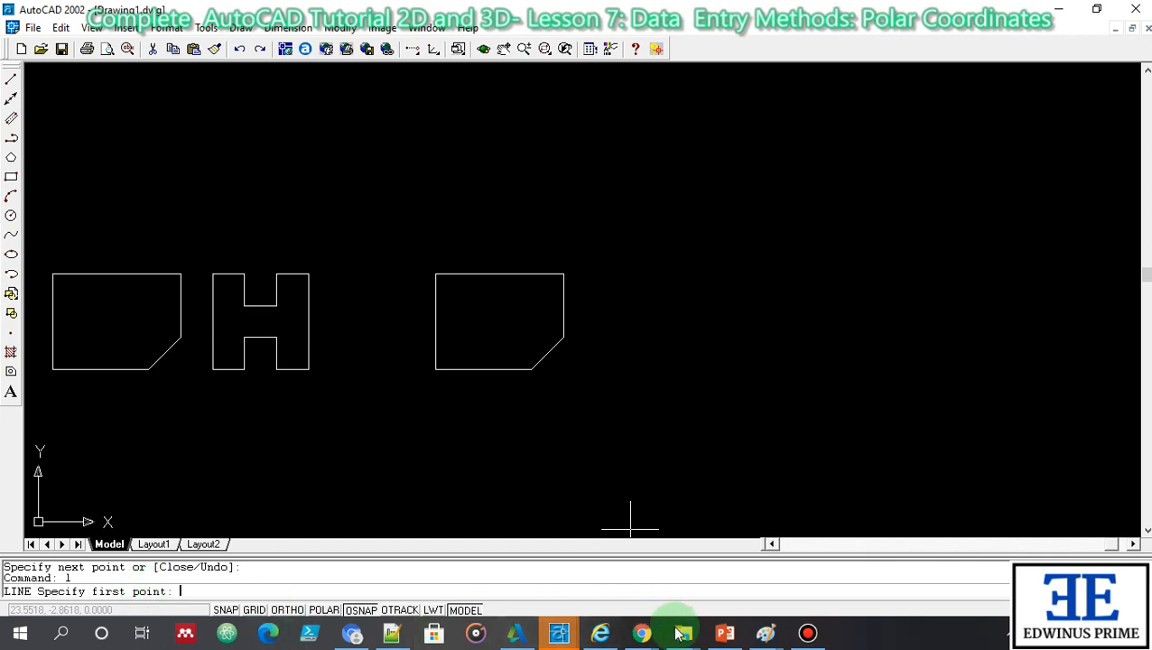
left_click(724, 633)
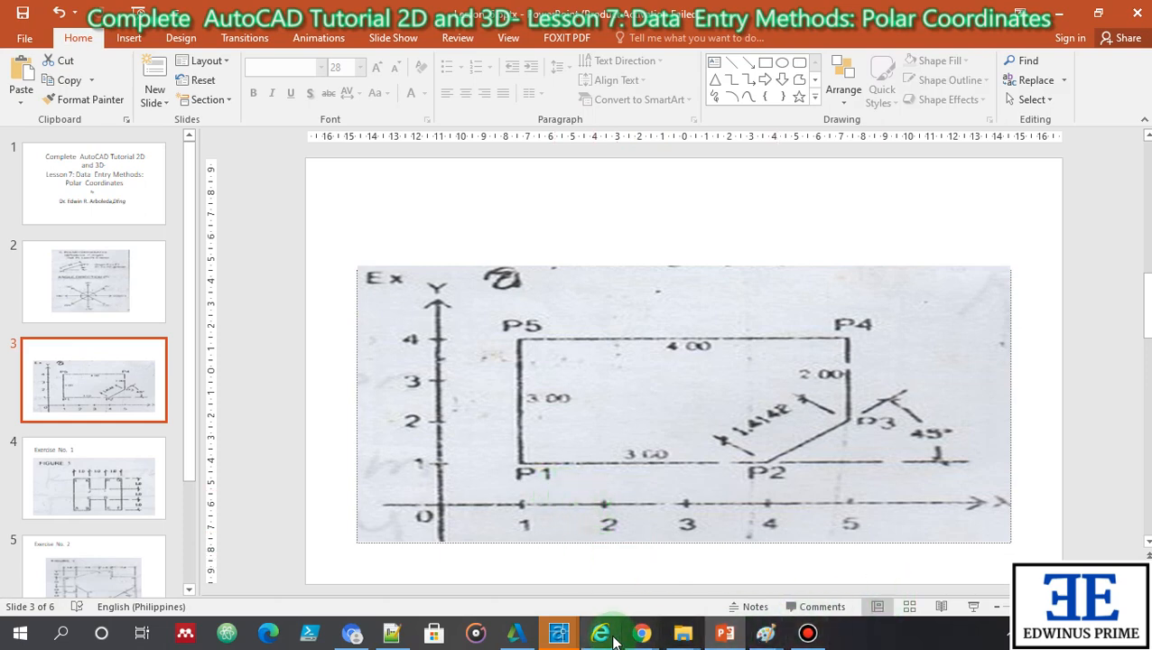
mouse_move(557, 634)
left_click(471, 589)
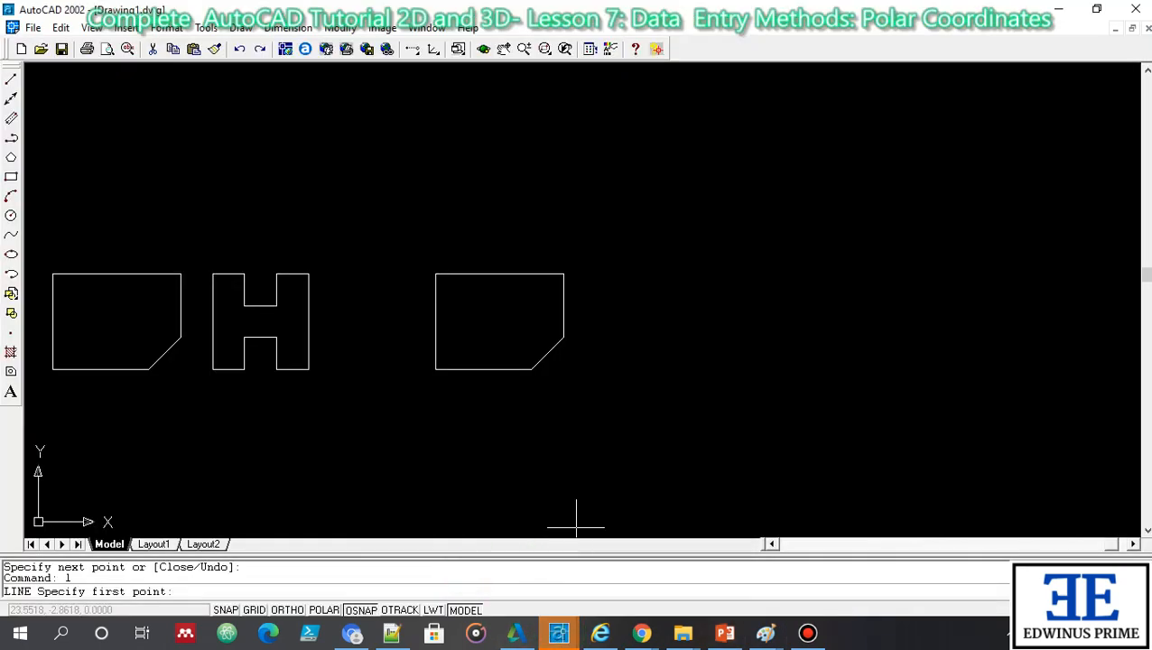
left_click(241, 590)
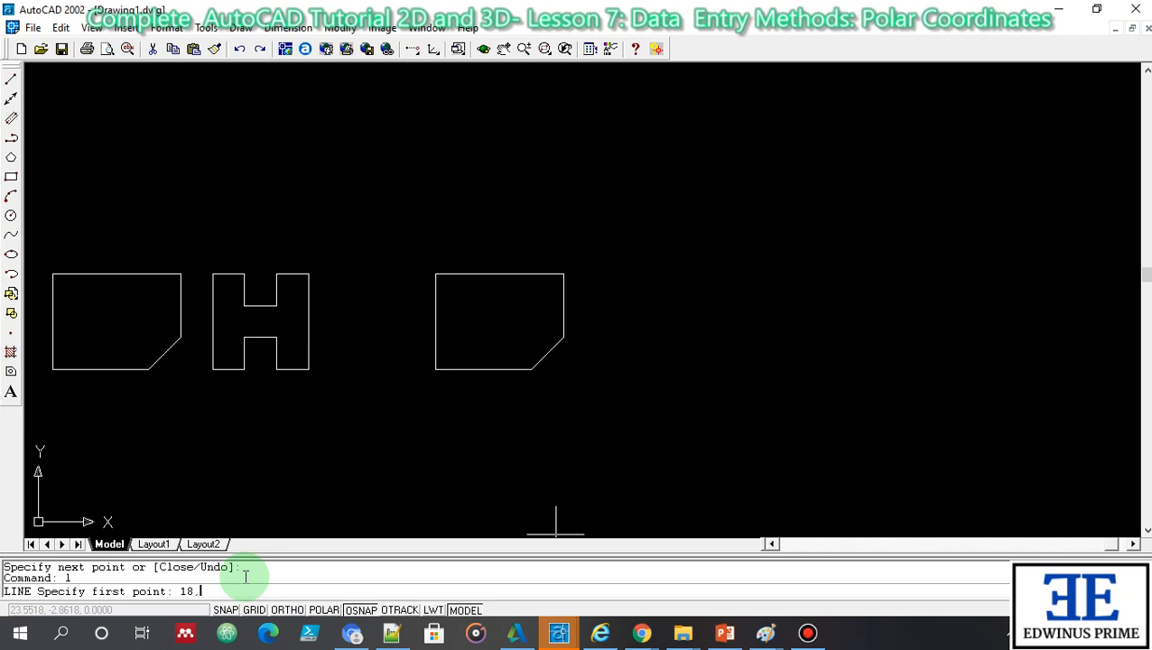
key("Return")
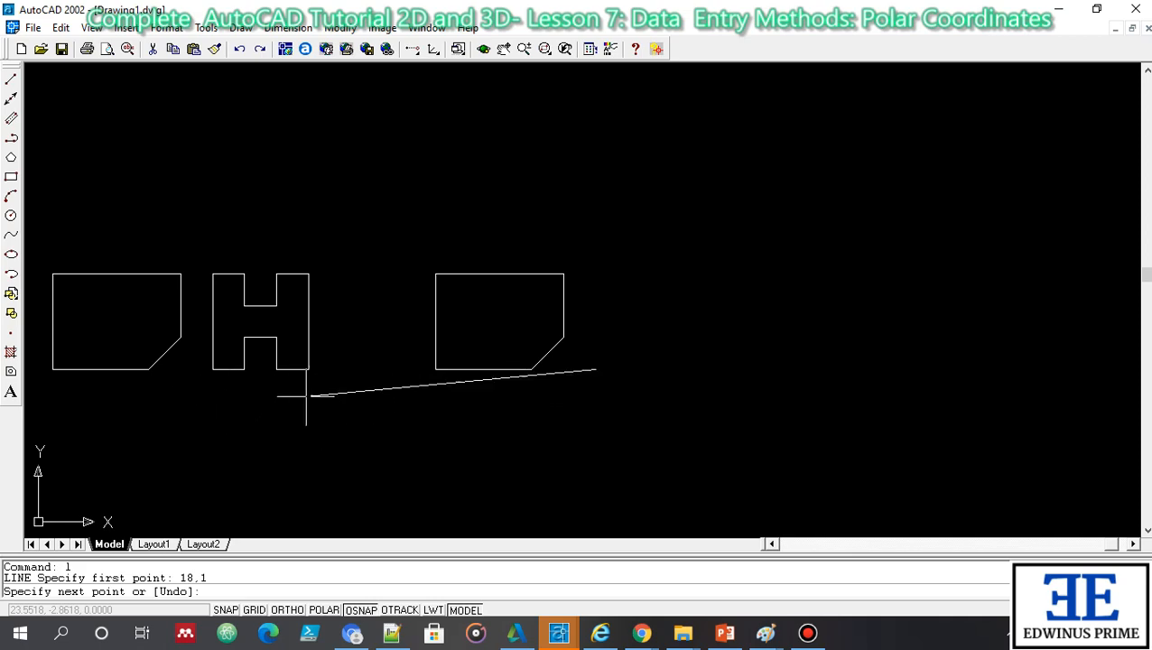
Consult the Exercise No. 1 slide in PowerPoint and draw segment A–B in AutoCAD with the polar entry @1<0.
left_click(725, 633)
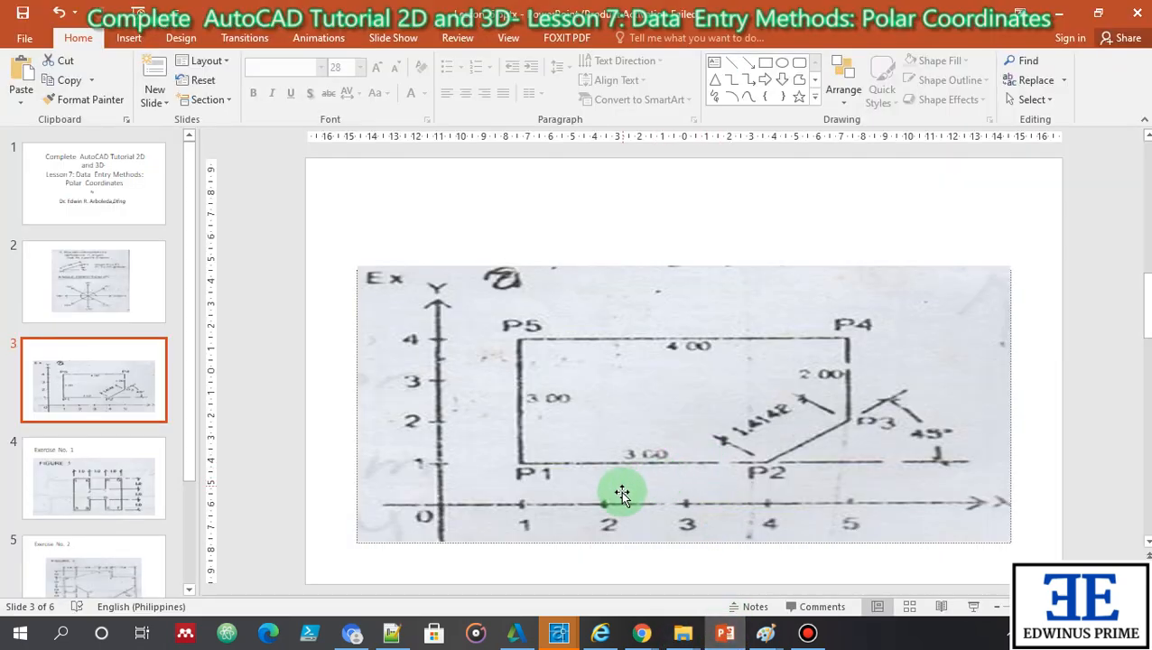
left_click(100, 478)
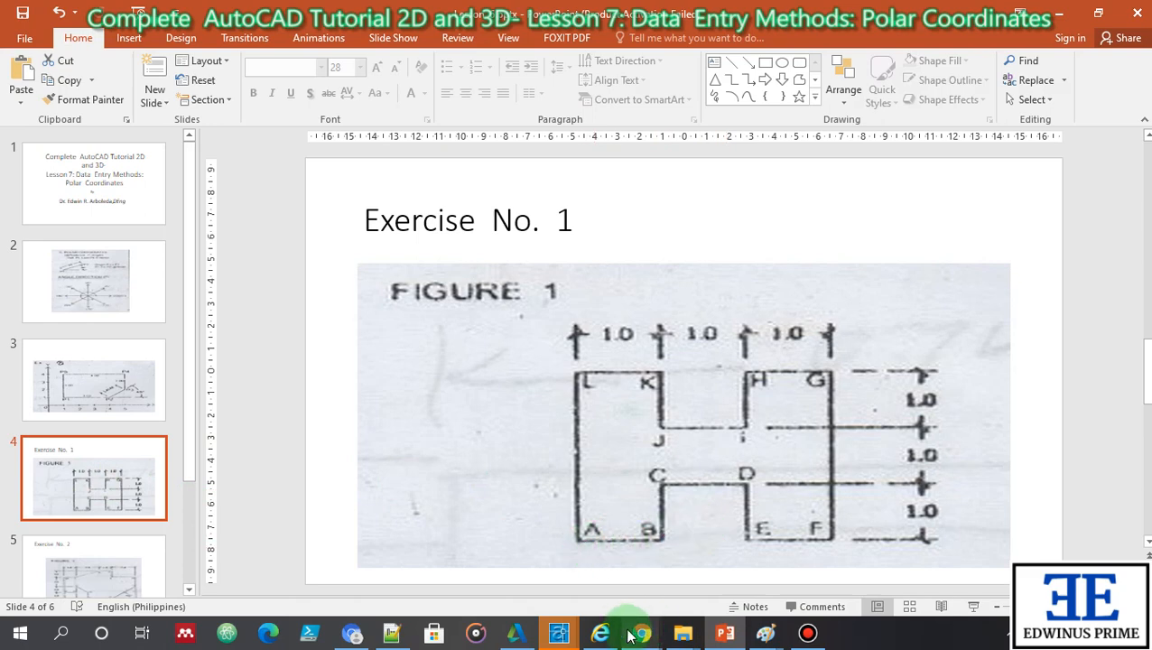
mouse_move(559, 633)
left_click(501, 578)
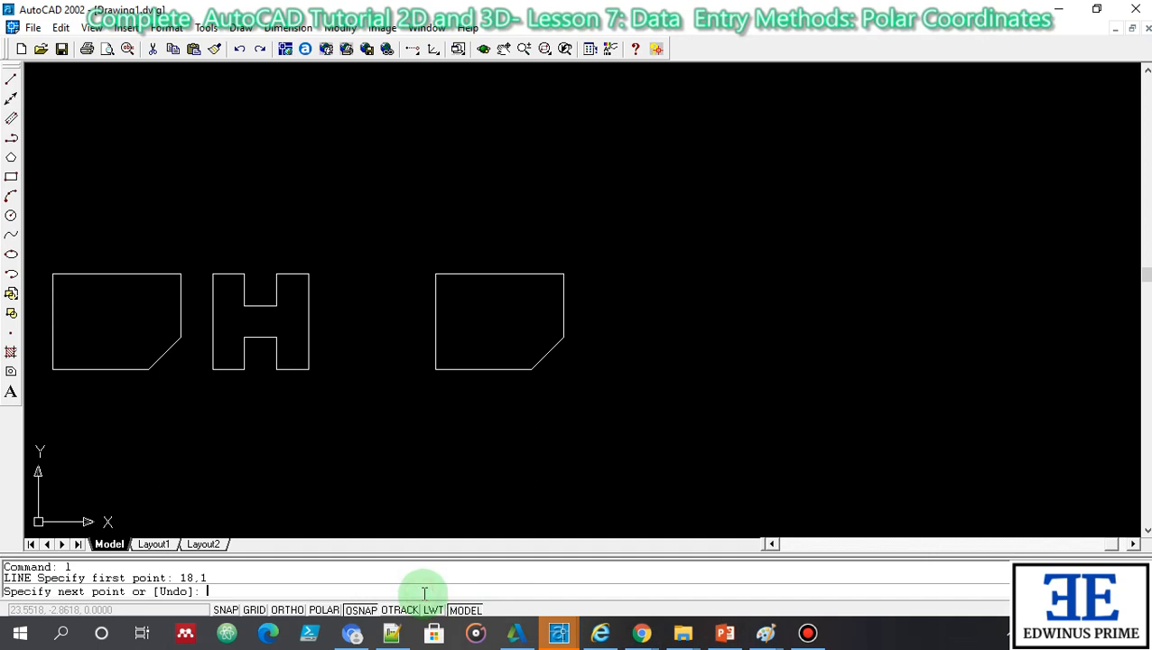
type("@1<0")
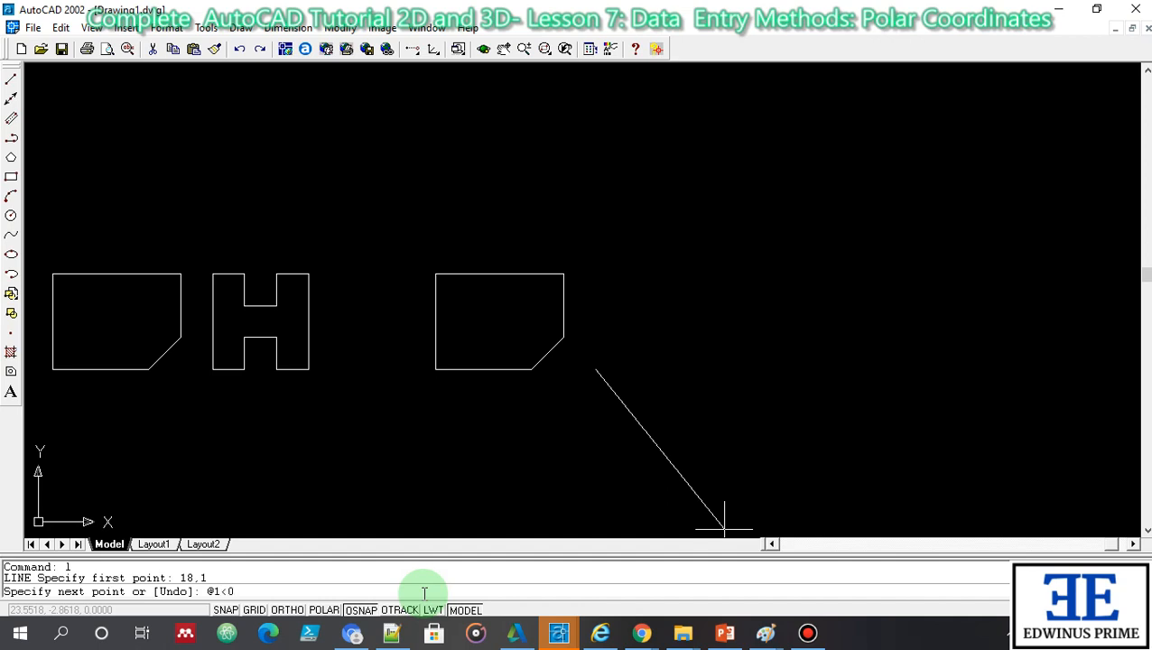
key("Return")
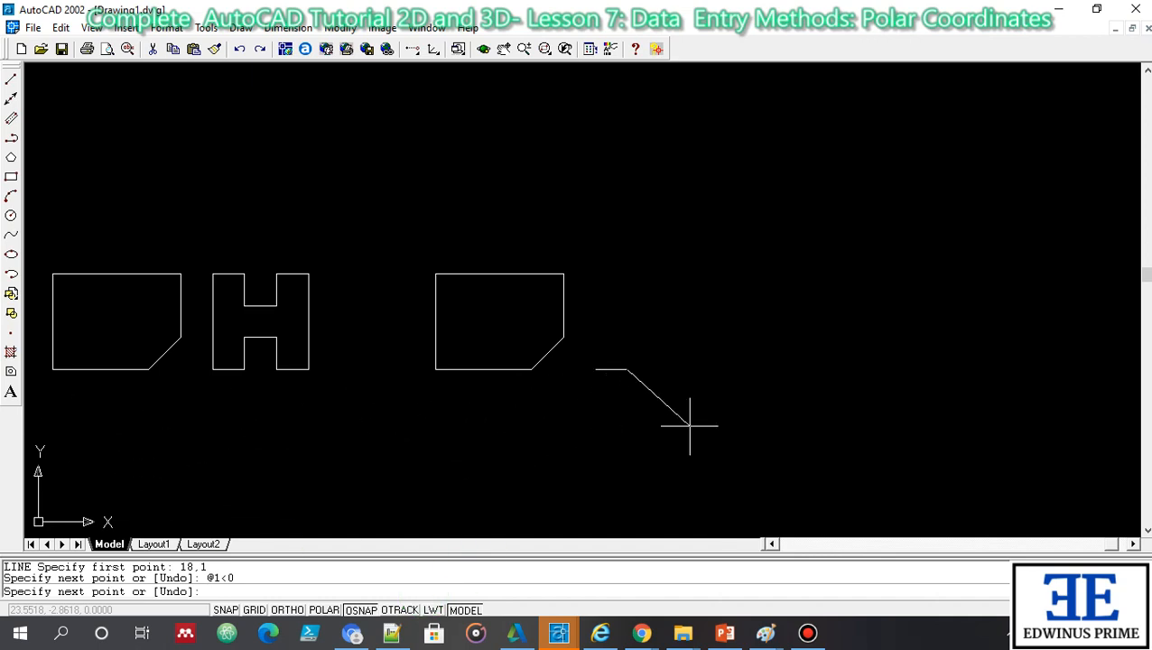
Check Figure 1 in PowerPoint and draw segment B–C in AutoCAD with @1<90.
left_click(725, 633)
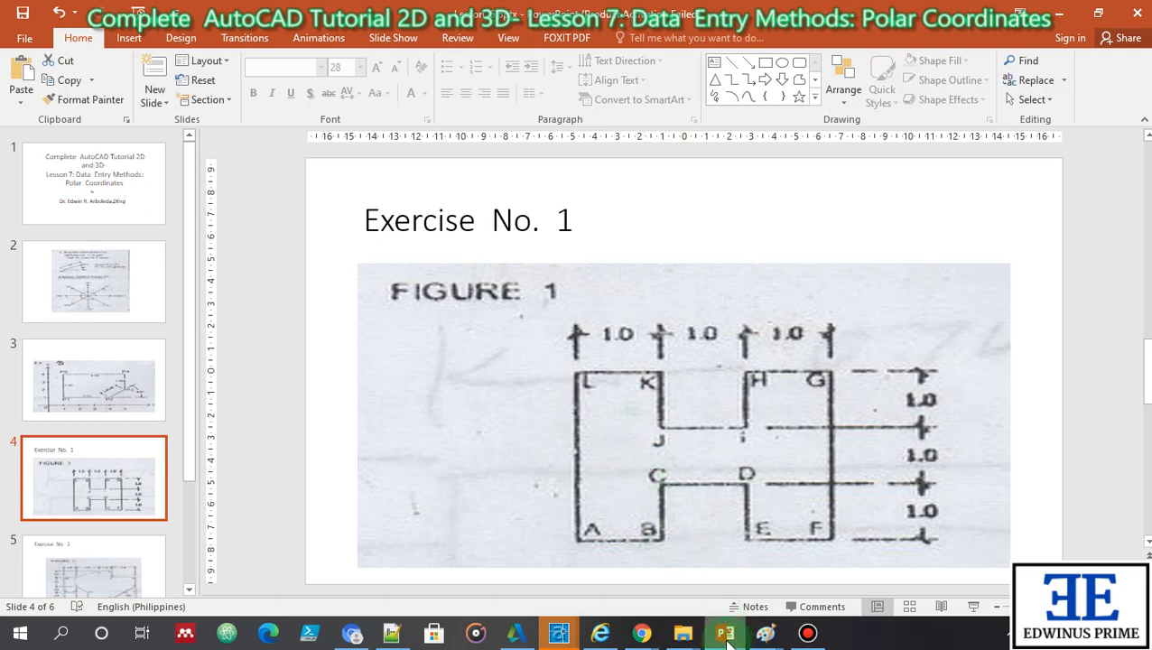
mouse_move(559, 632)
left_click(519, 589)
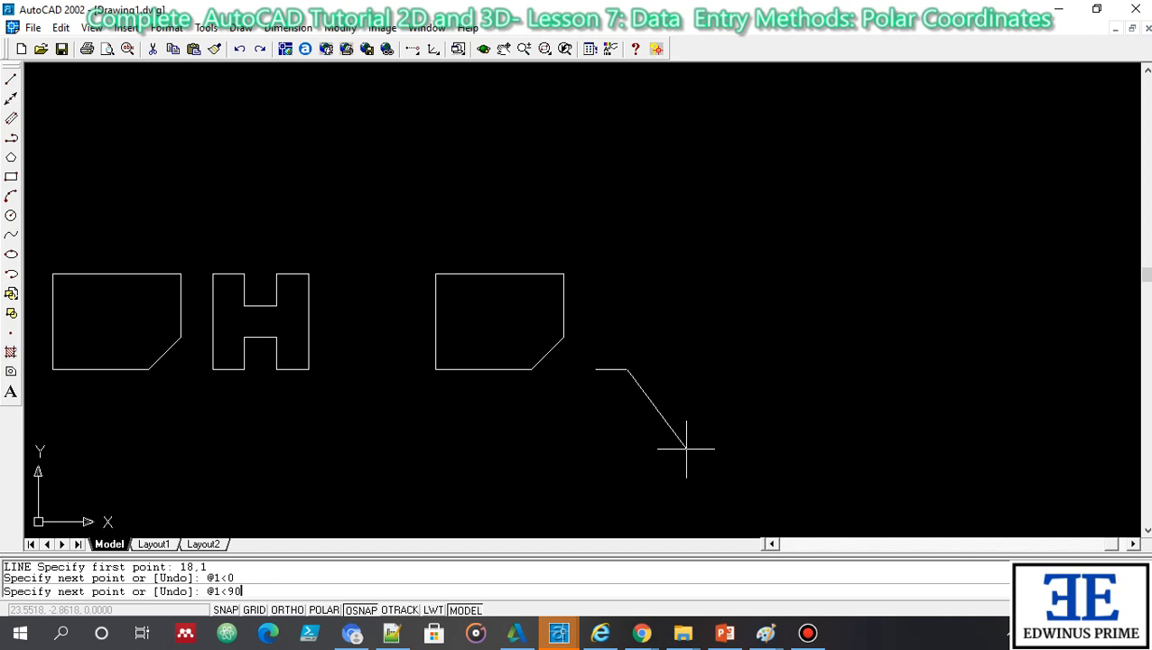
key("Return")
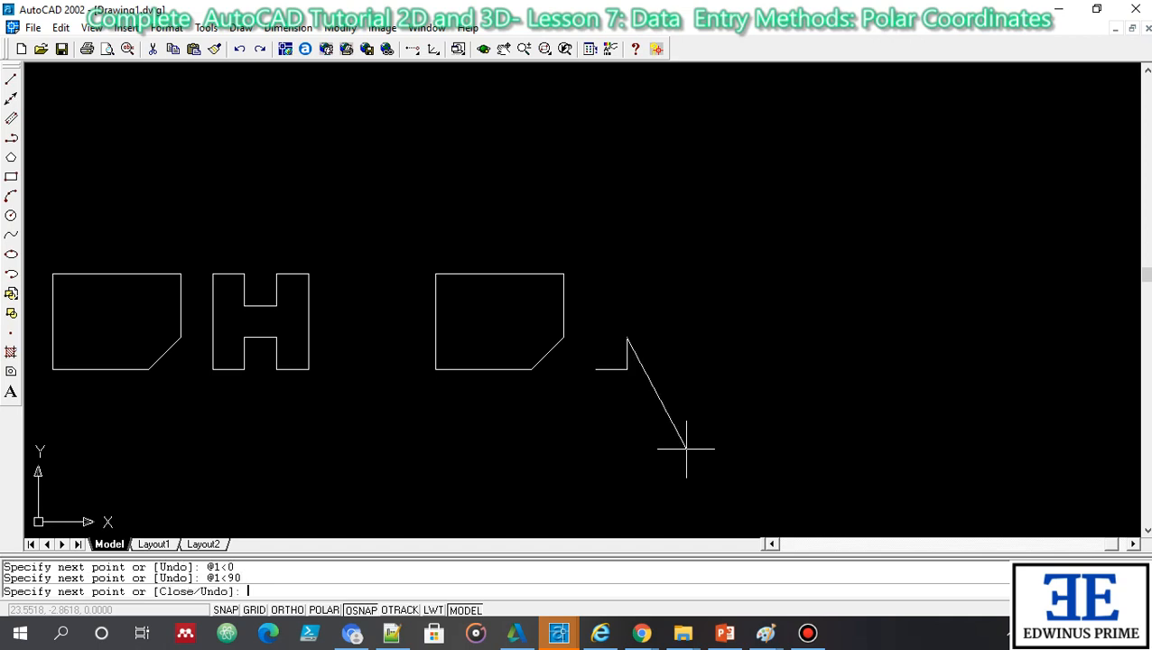
Check Figure 1 in PowerPoint and draw segment C–D in AutoCAD with @1<0.
left_click(725, 632)
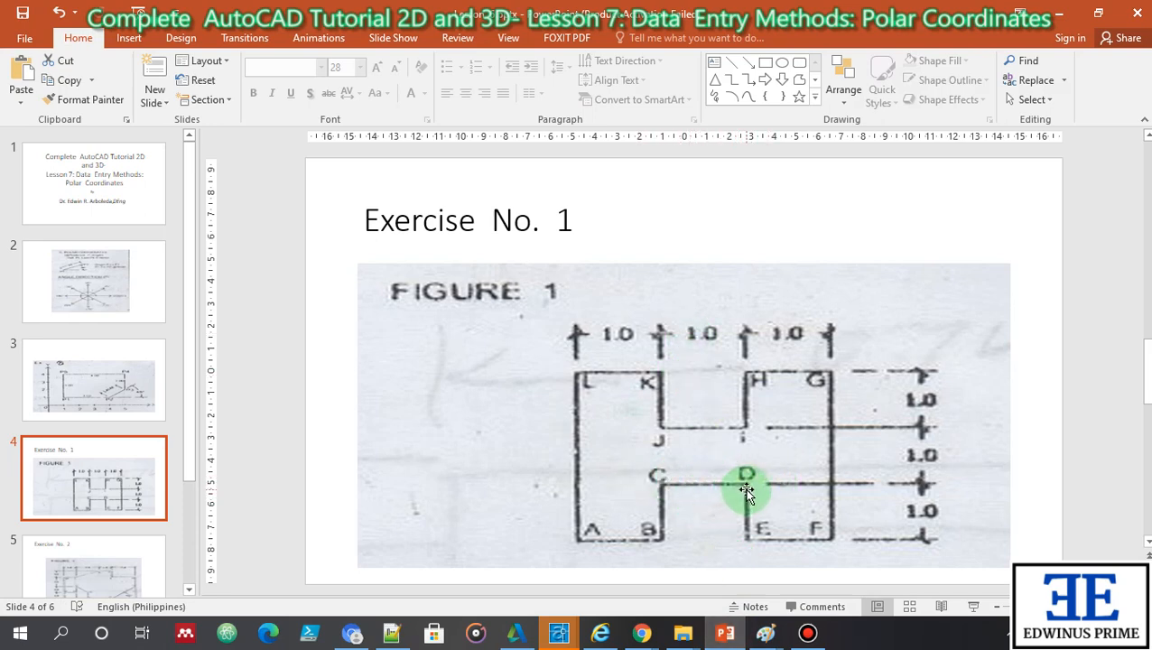
mouse_move(559, 633)
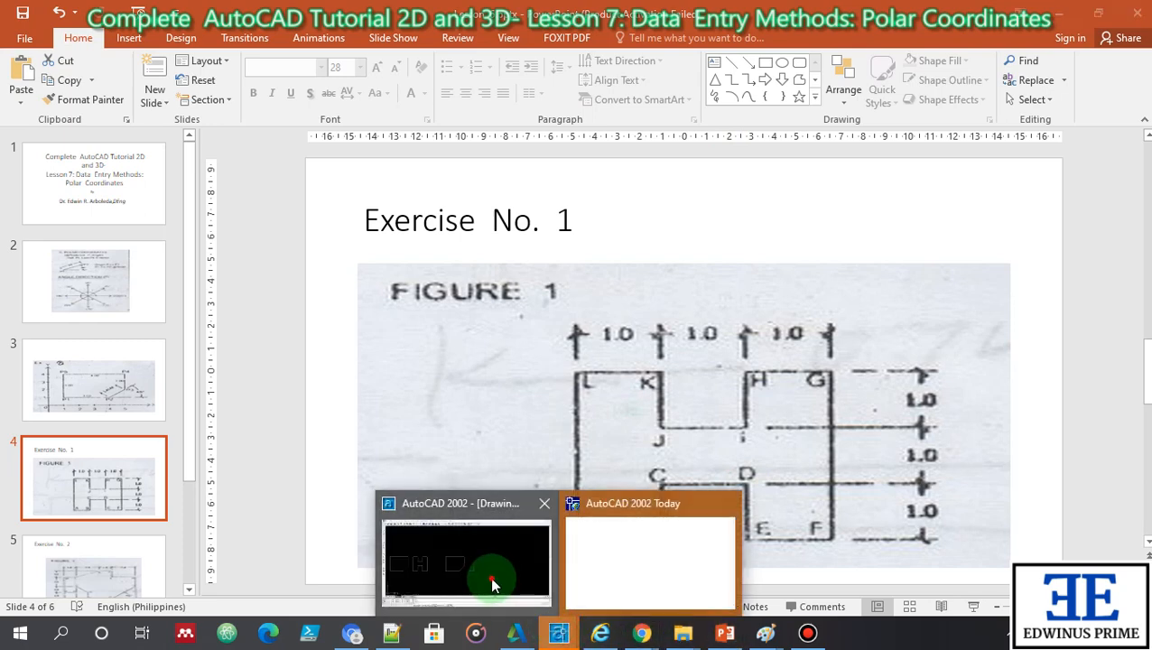
left_click(491, 580)
left_click(377, 591)
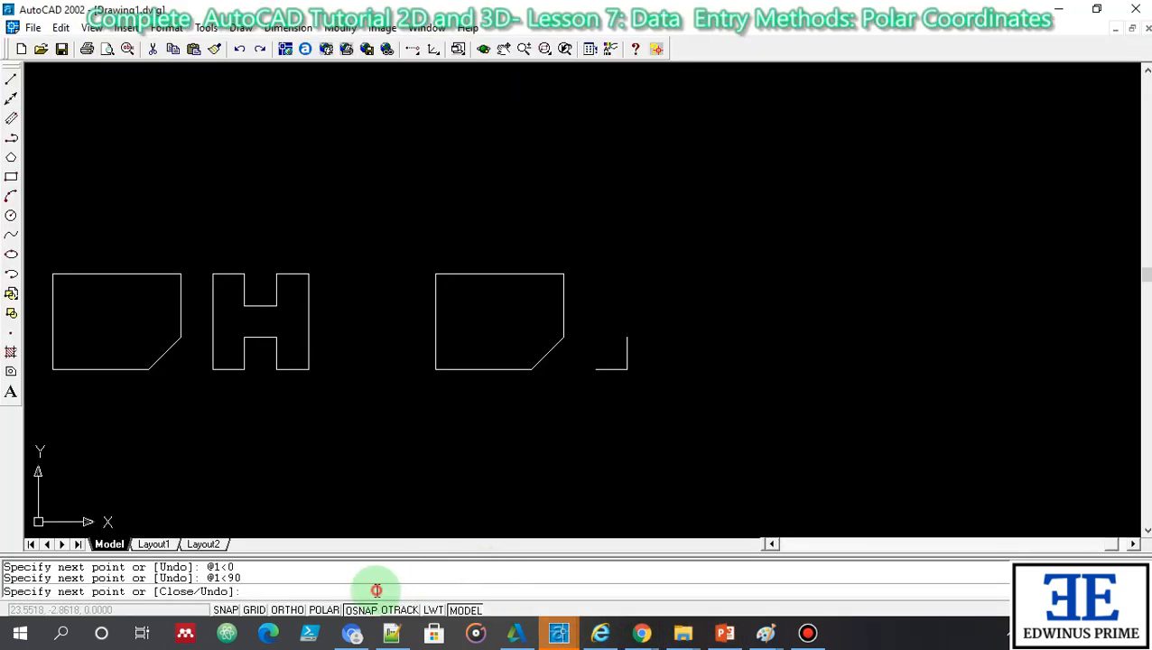
type("@1<")
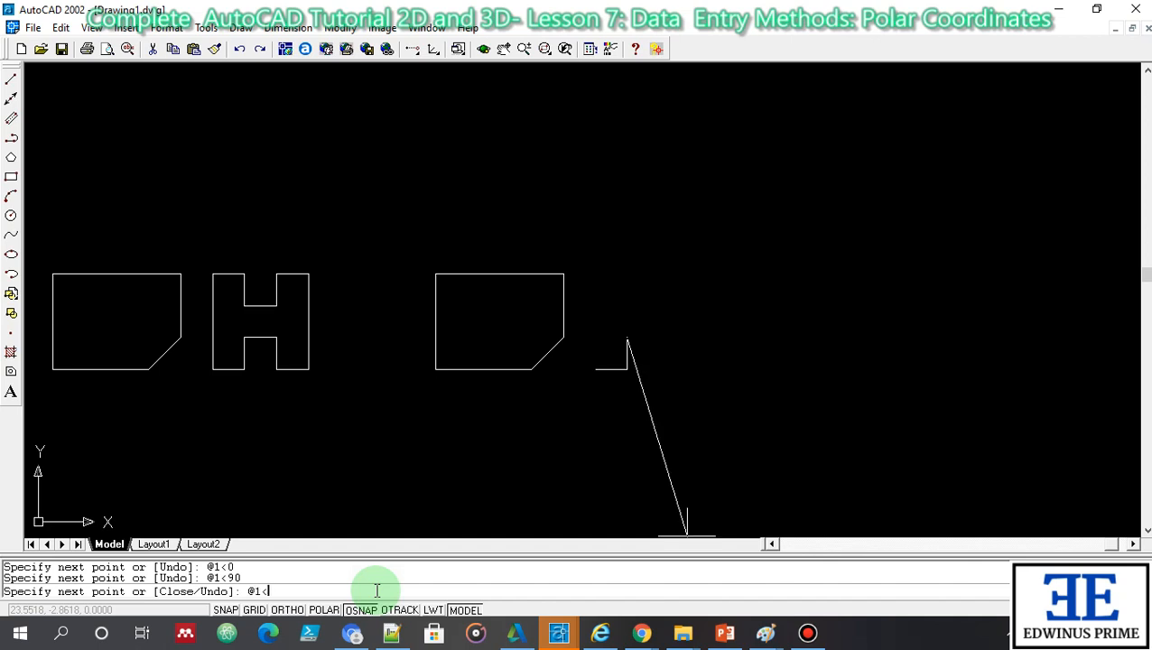
type("0")
key("Return")
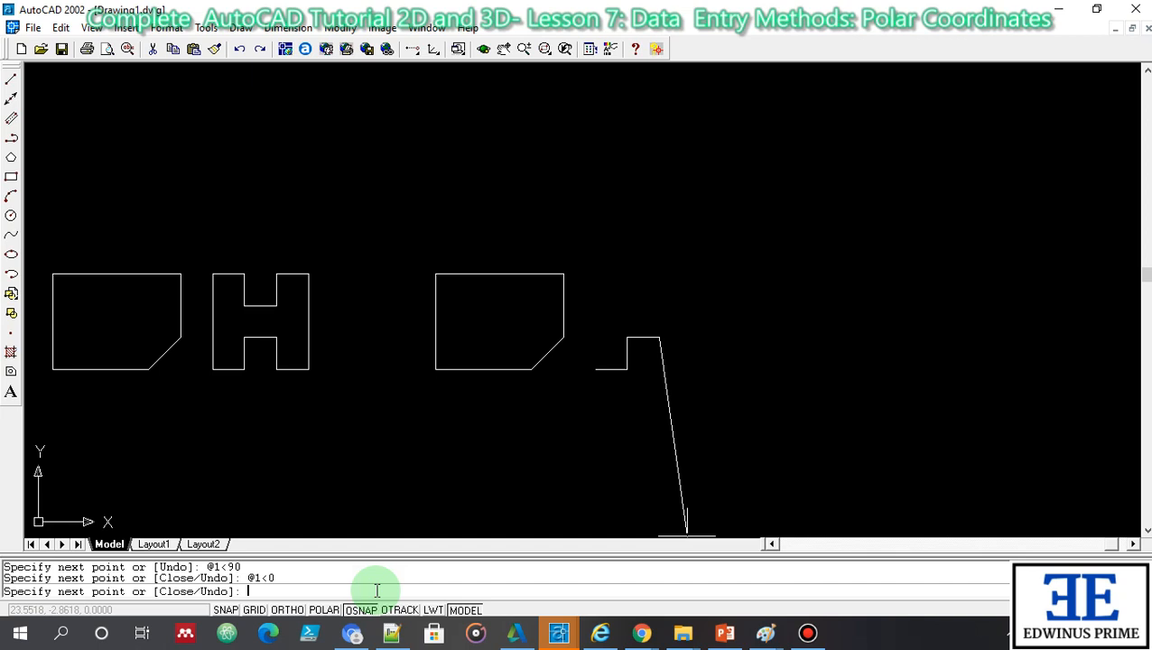
Consult the angle direction slide in PowerPoint and draw segments D–E with @1<270 and E–F with @1<0 in AutoCAD.
left_click(725, 633)
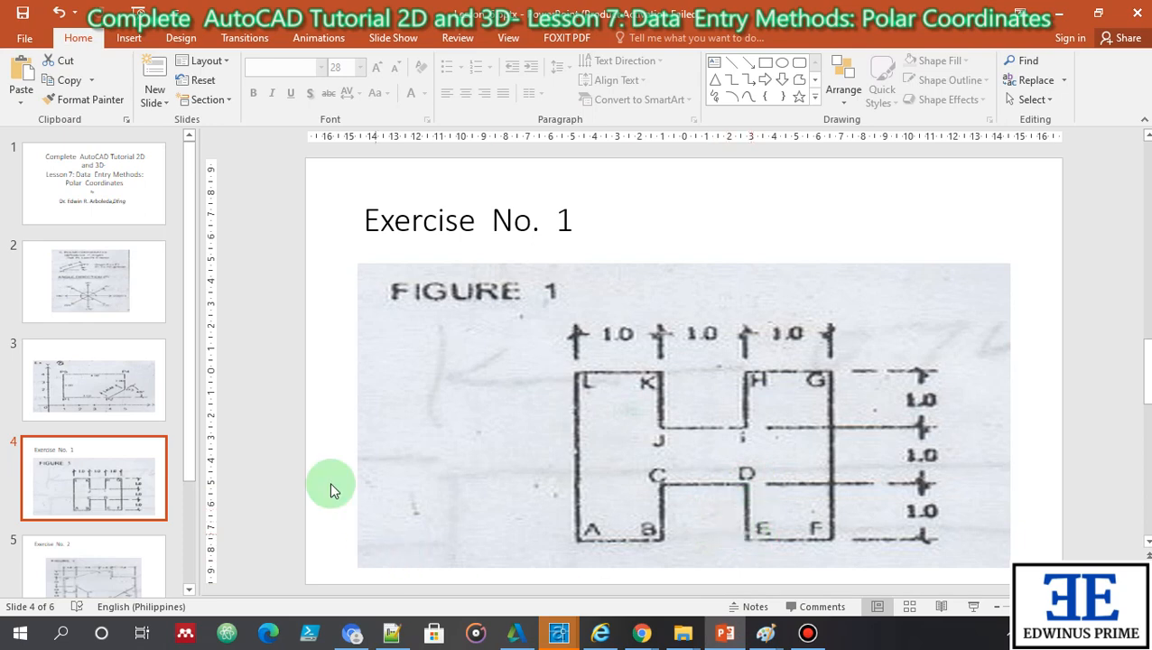
left_click(99, 262)
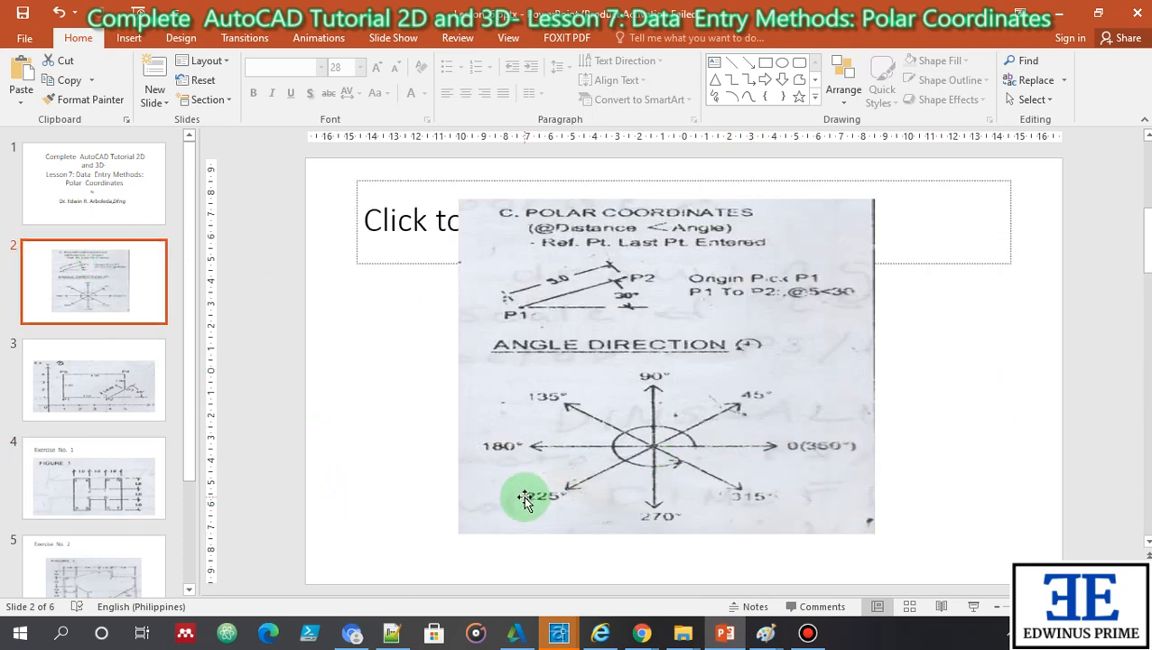
mouse_move(559, 631)
left_click(492, 587)
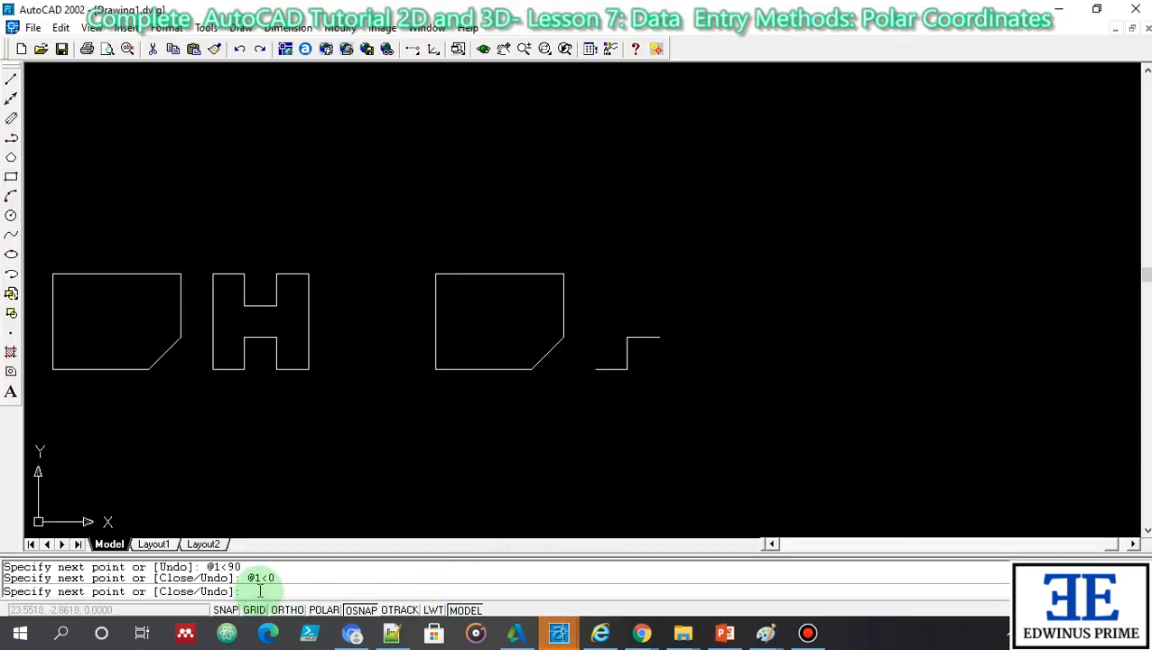
type("@1<")
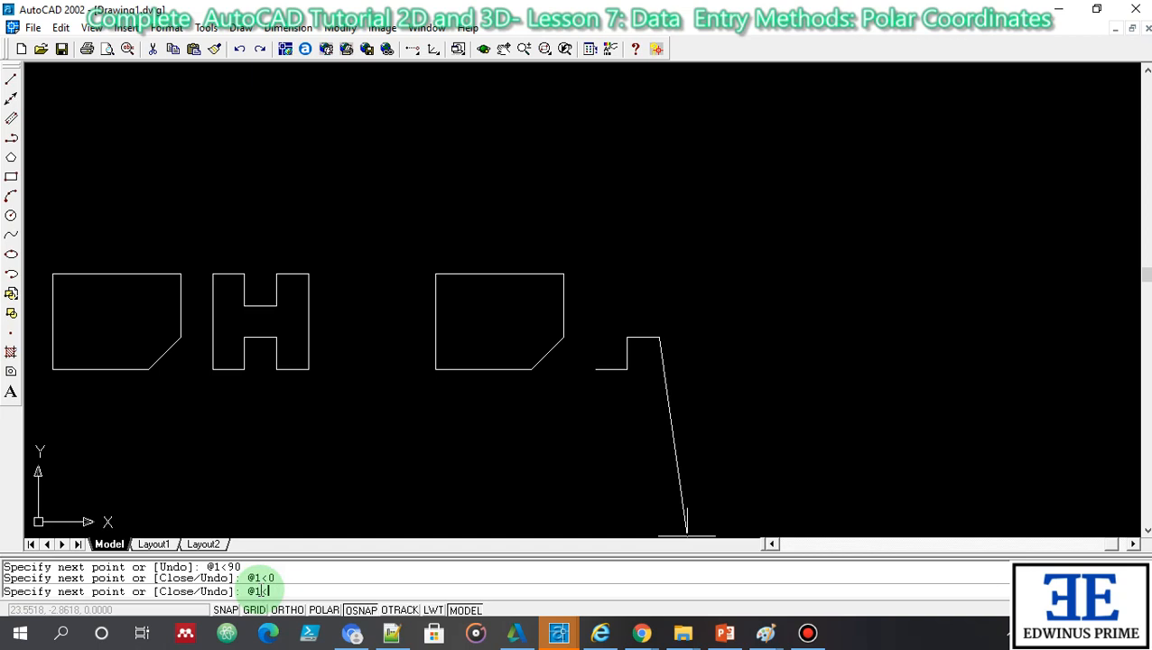
type("270")
key("Return")
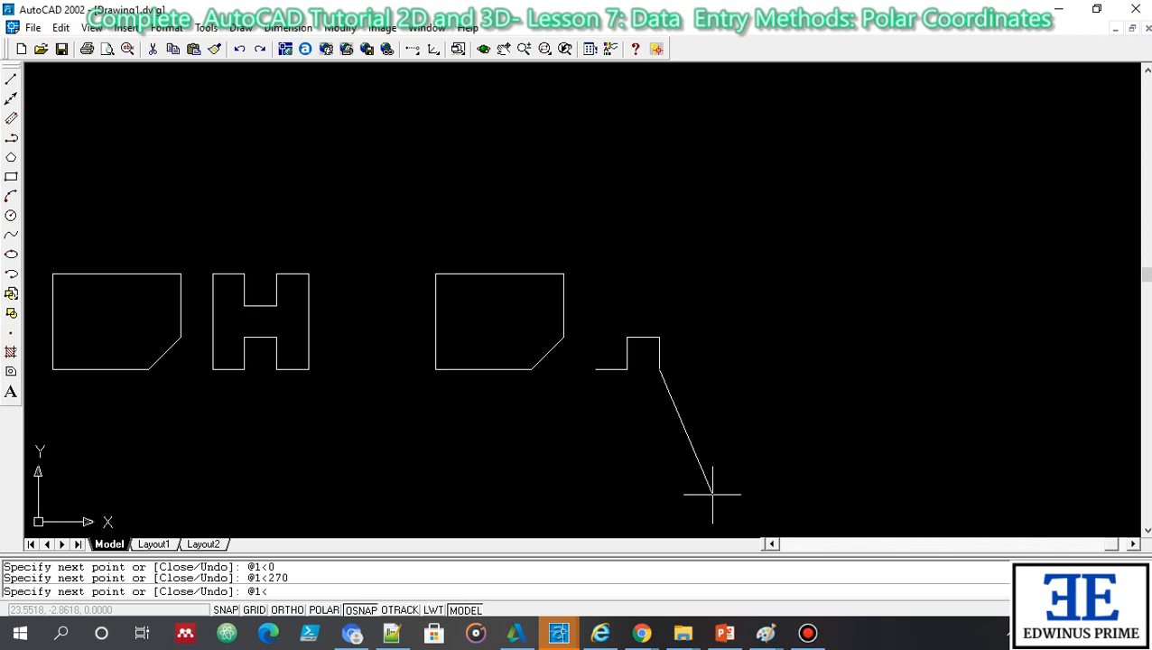
key("Return")
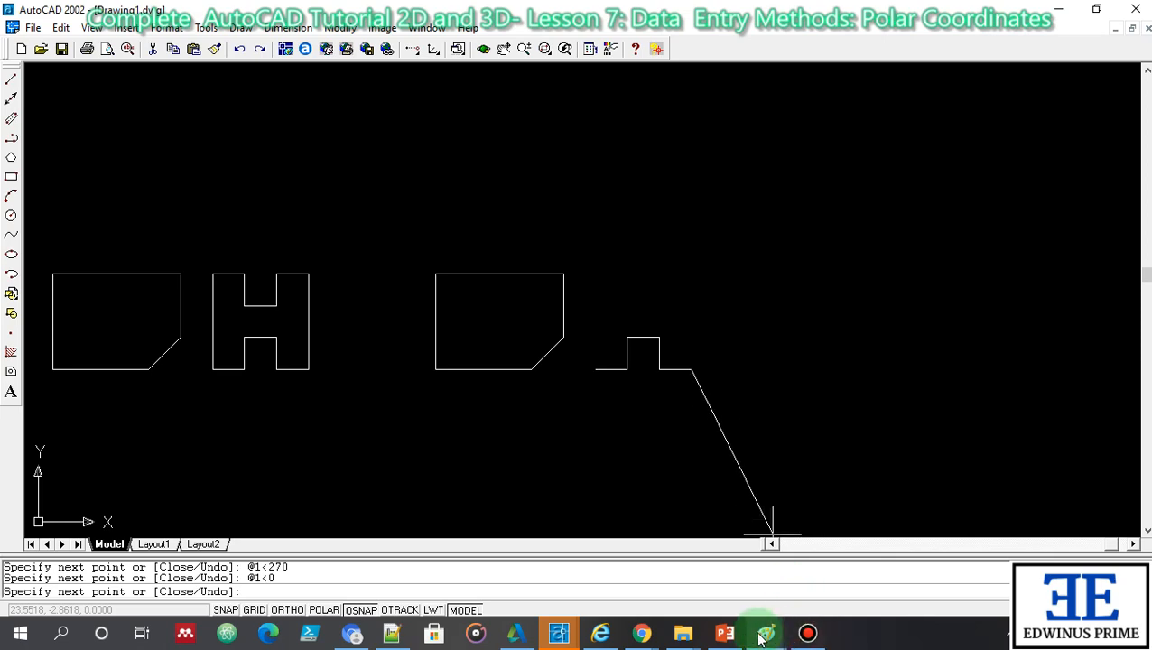
Return to the Exercise No. 1 slide in PowerPoint and draw the vertical segment F–G in AutoCAD with @3<90.
mouse_move(736, 639)
left_click(747, 537)
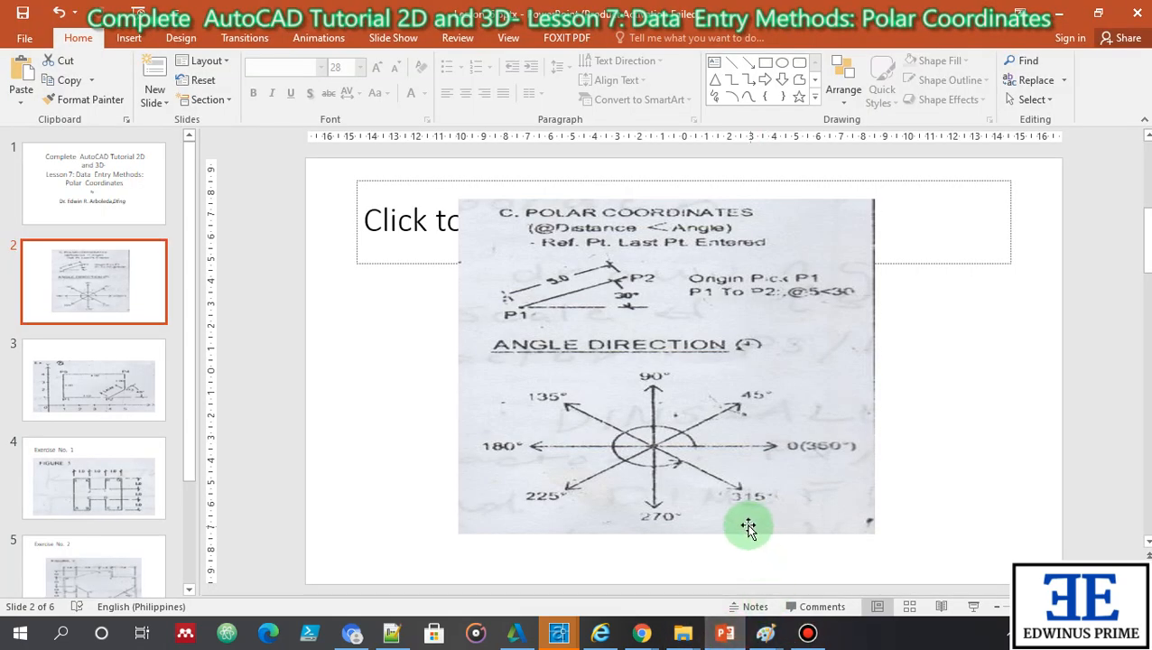
left_click(127, 449)
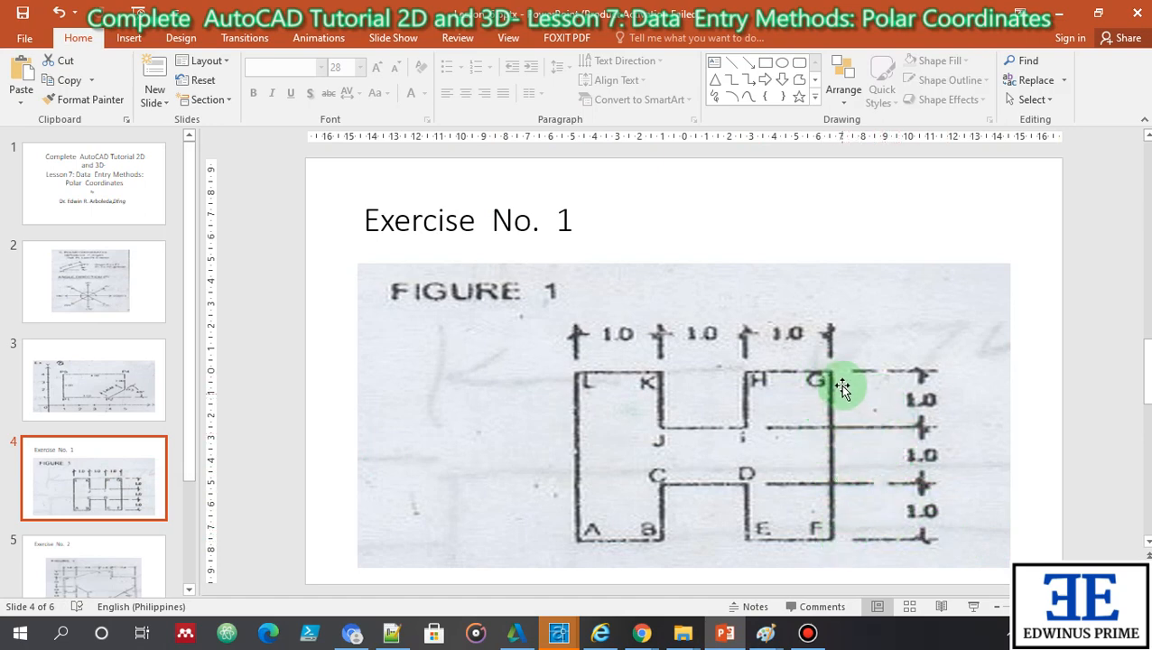
mouse_move(555, 630)
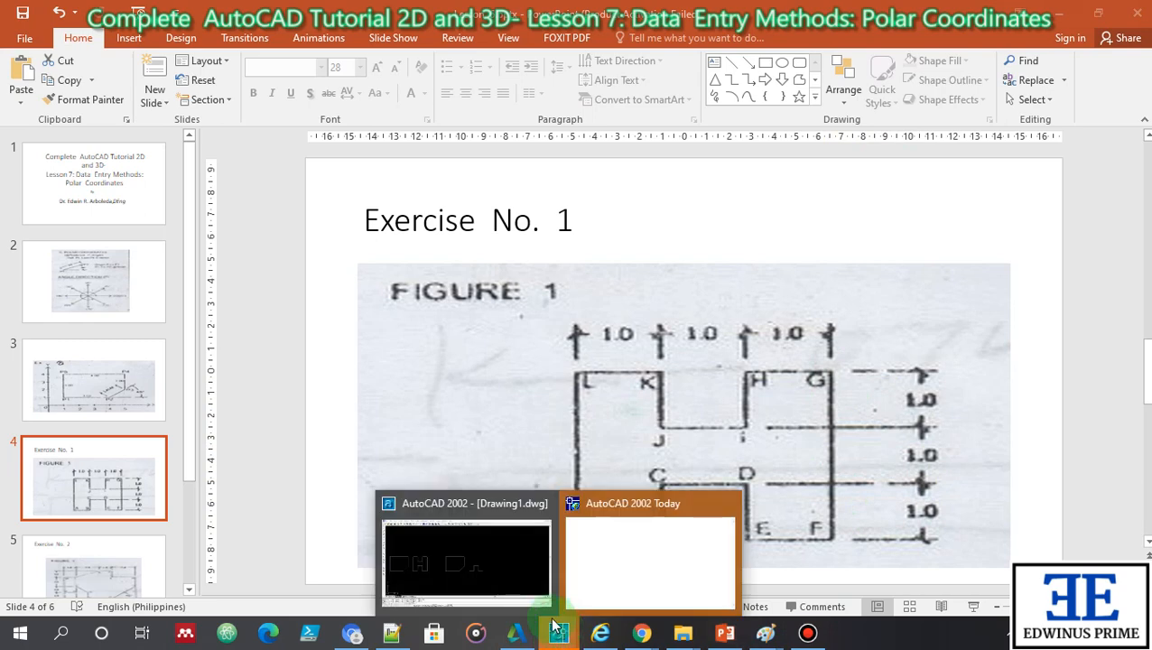
left_click(496, 586)
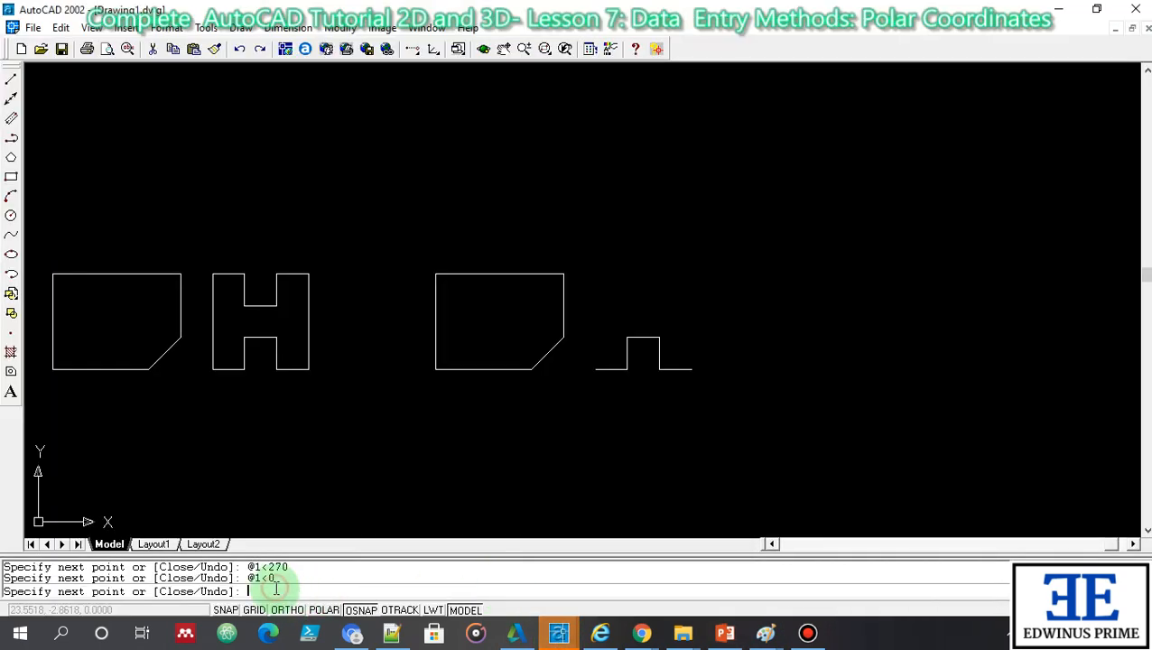
type("@3<")
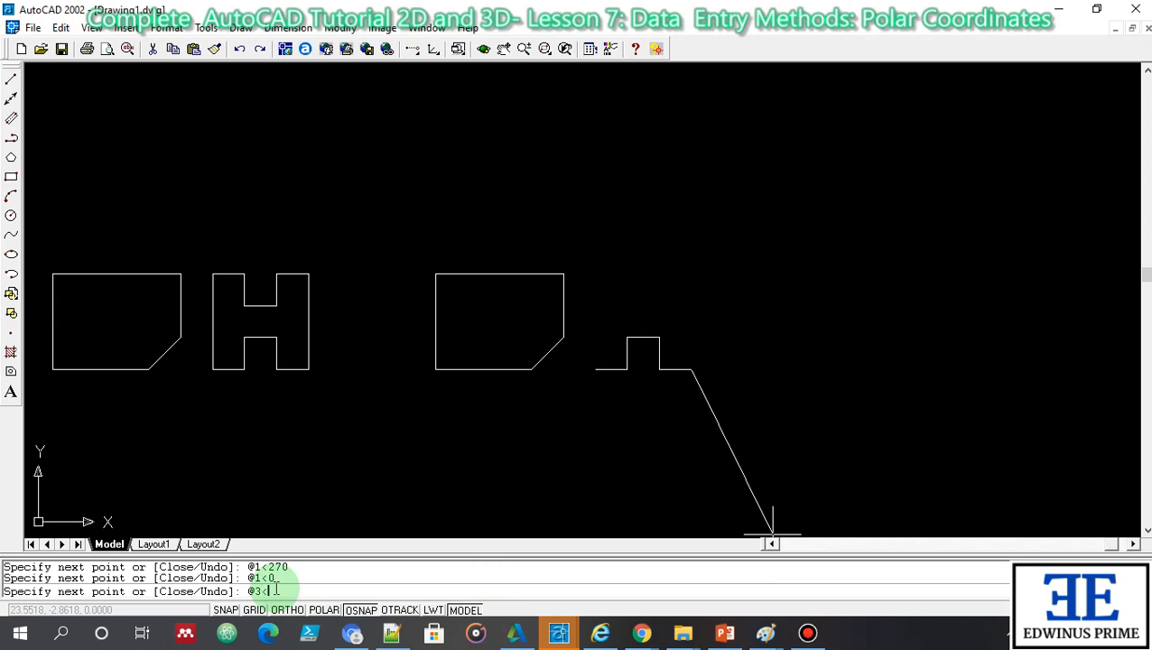
type("90")
key("Return")
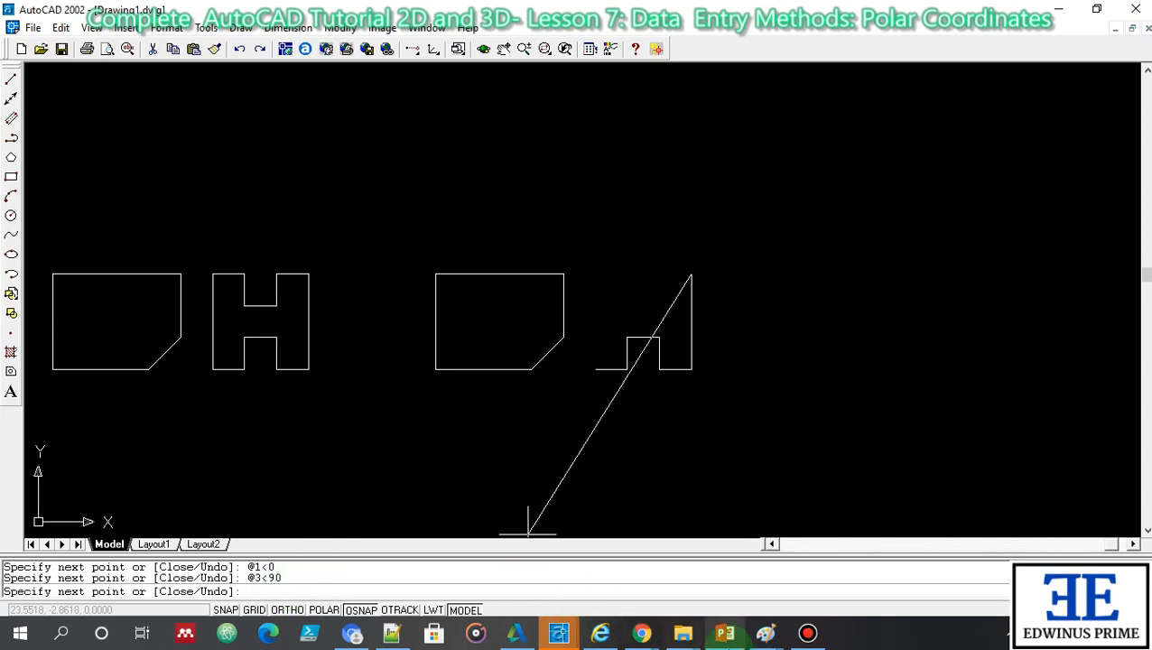
Check Figure 1 in PowerPoint, try drawing segment G–H in AutoCAD with @1<270, and undo that segment.
left_click(725, 633)
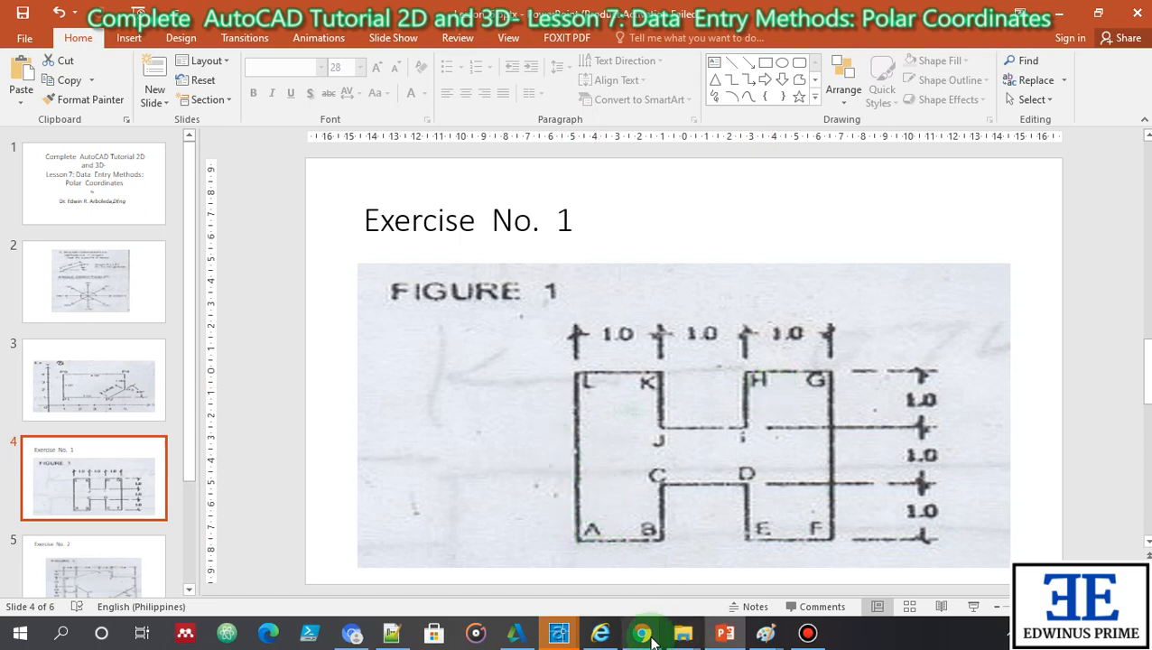
mouse_move(559, 633)
left_click(498, 574)
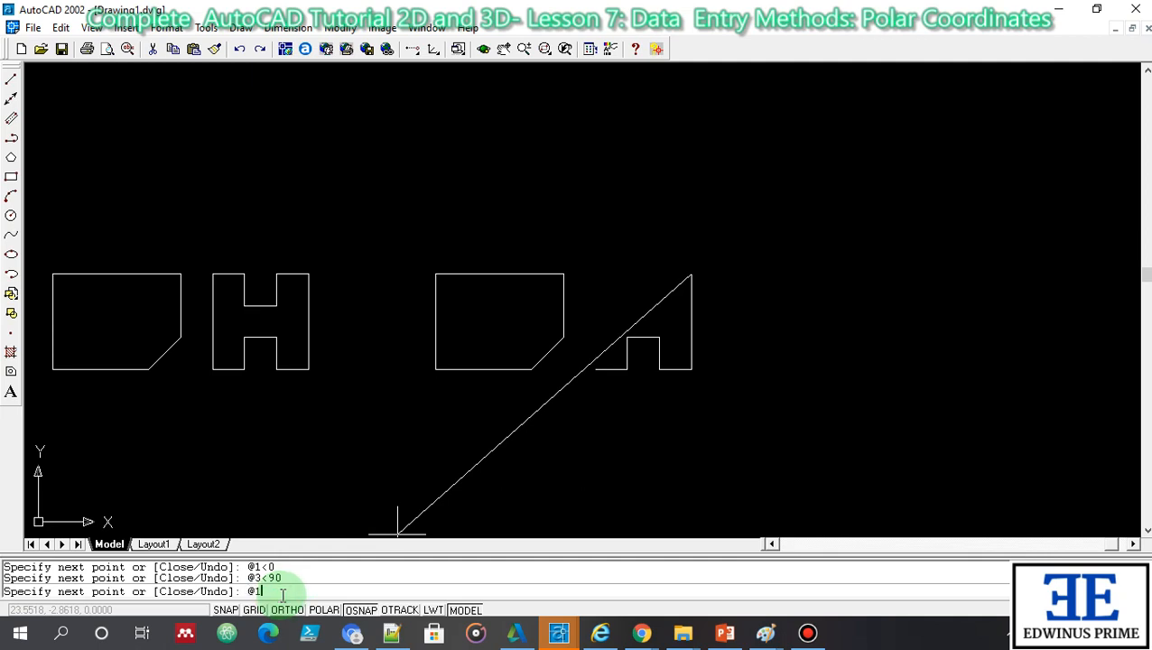
type("<270")
key("Return")
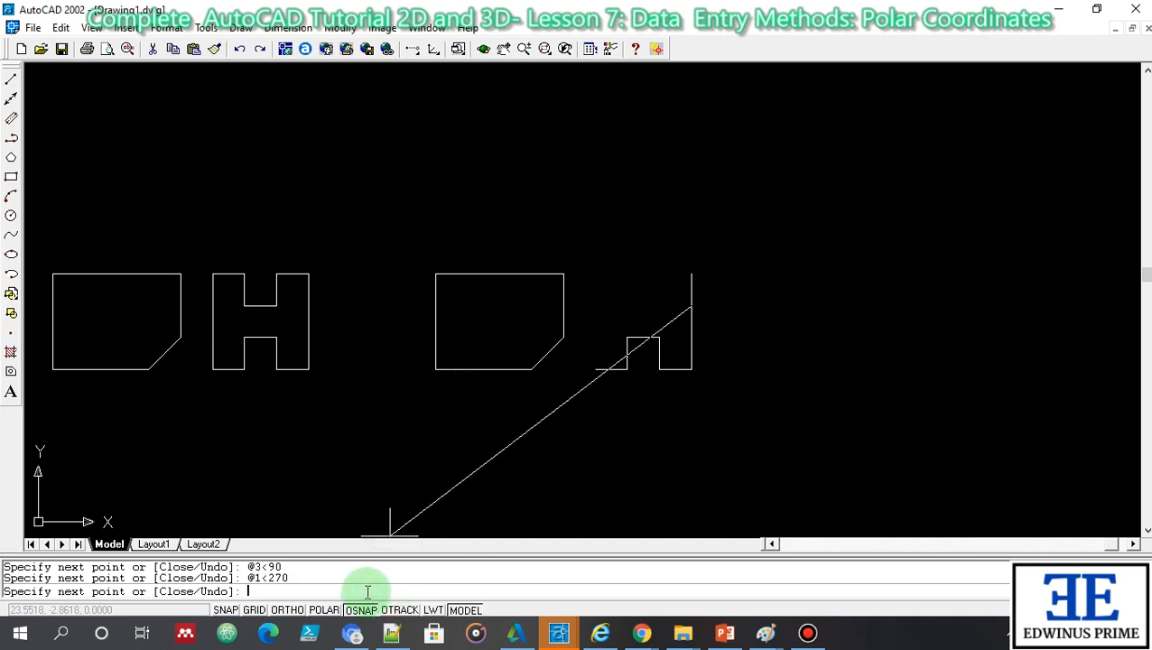
type("u")
key("Return")
Consult Figure 1 and the angle direction slide in PowerPoint, and draw segment G–H in AutoCAD with @1<180.
type("@")
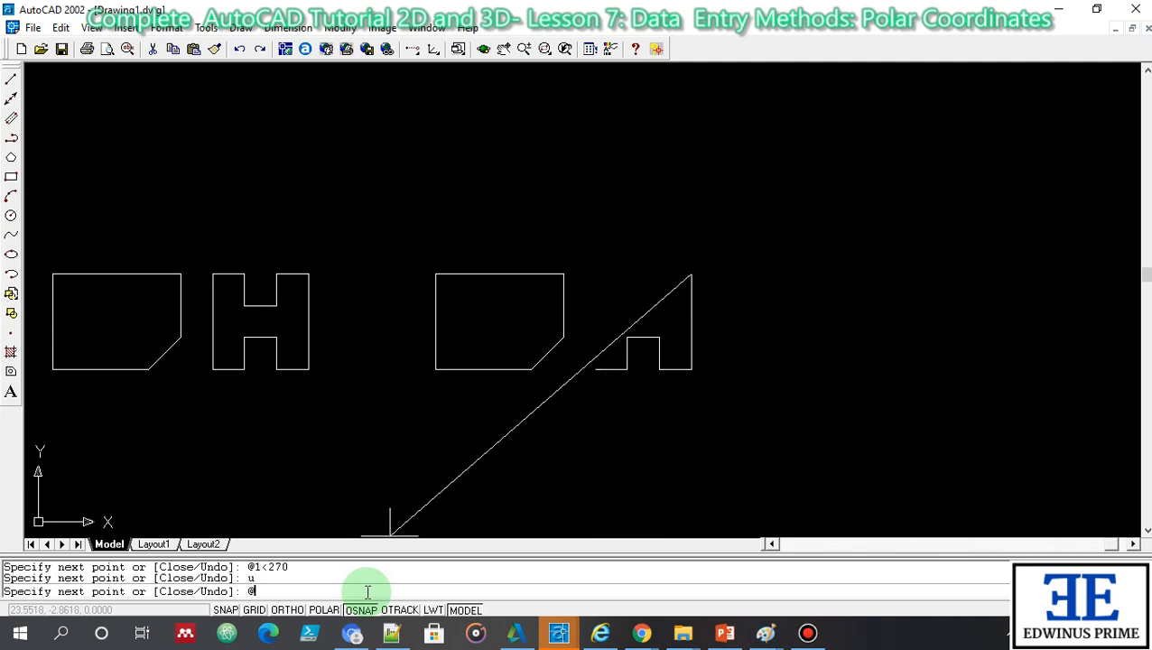
type("1<")
left_click(725, 633)
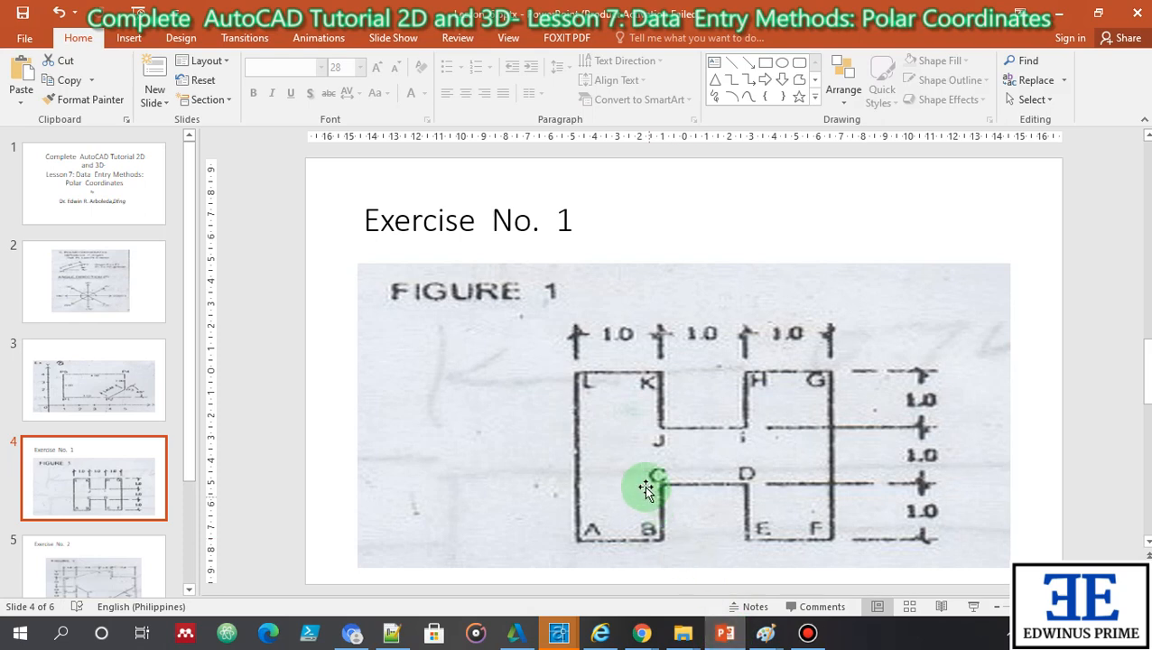
left_click(83, 283)
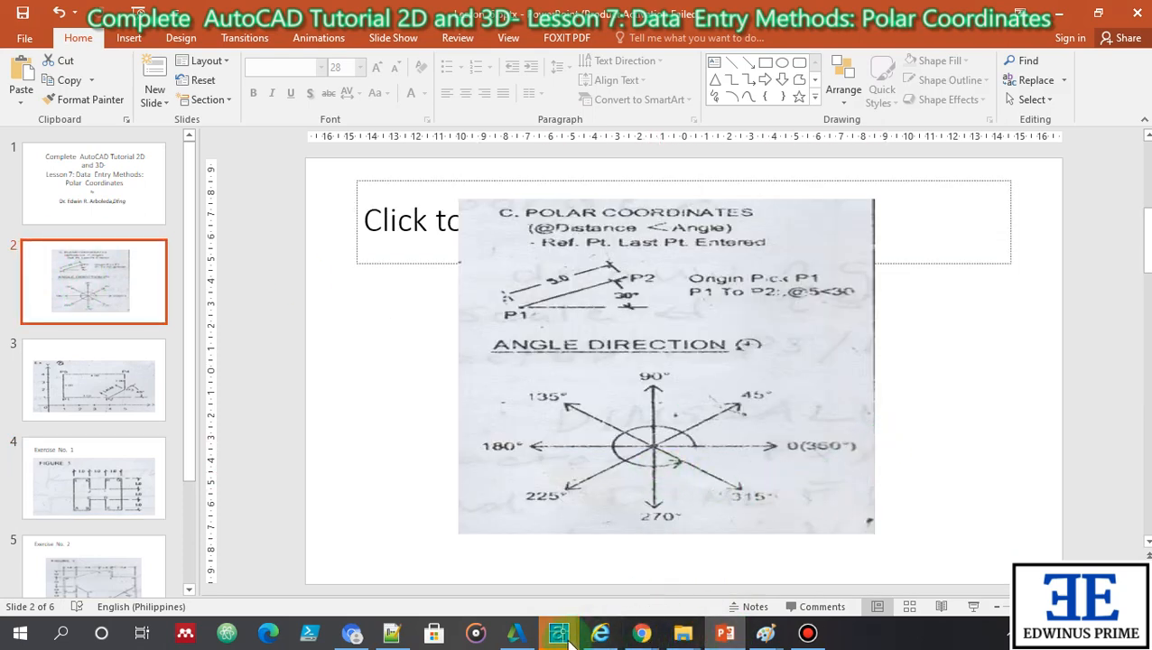
mouse_move(567, 639)
left_click(501, 588)
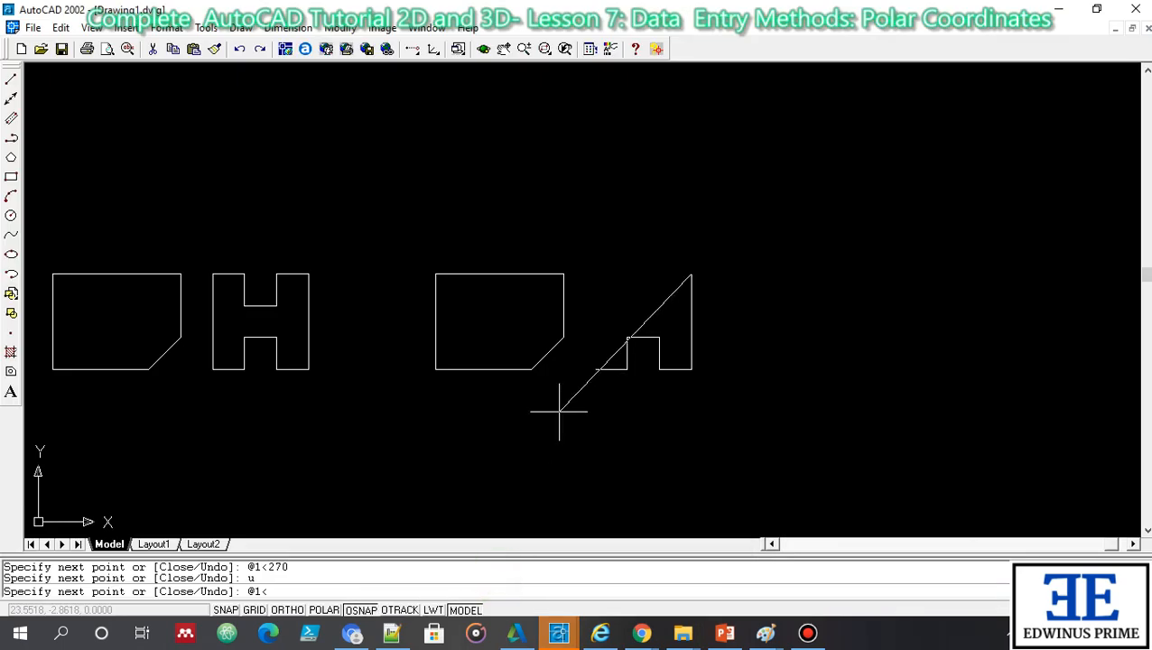
type("180")
key("Return")
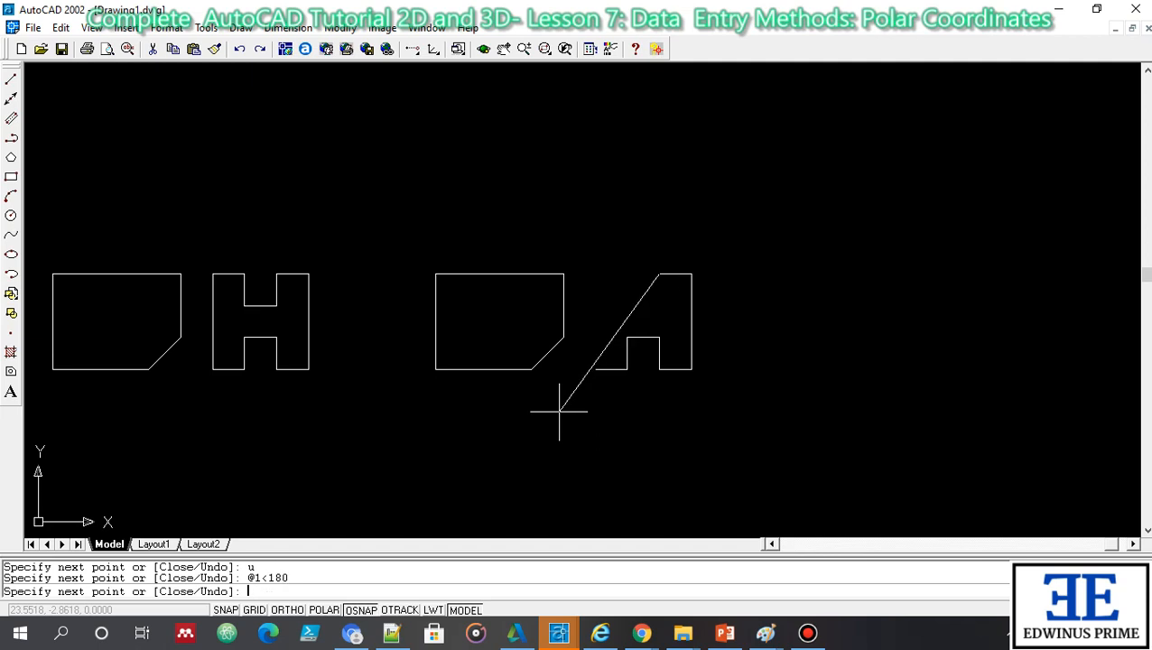